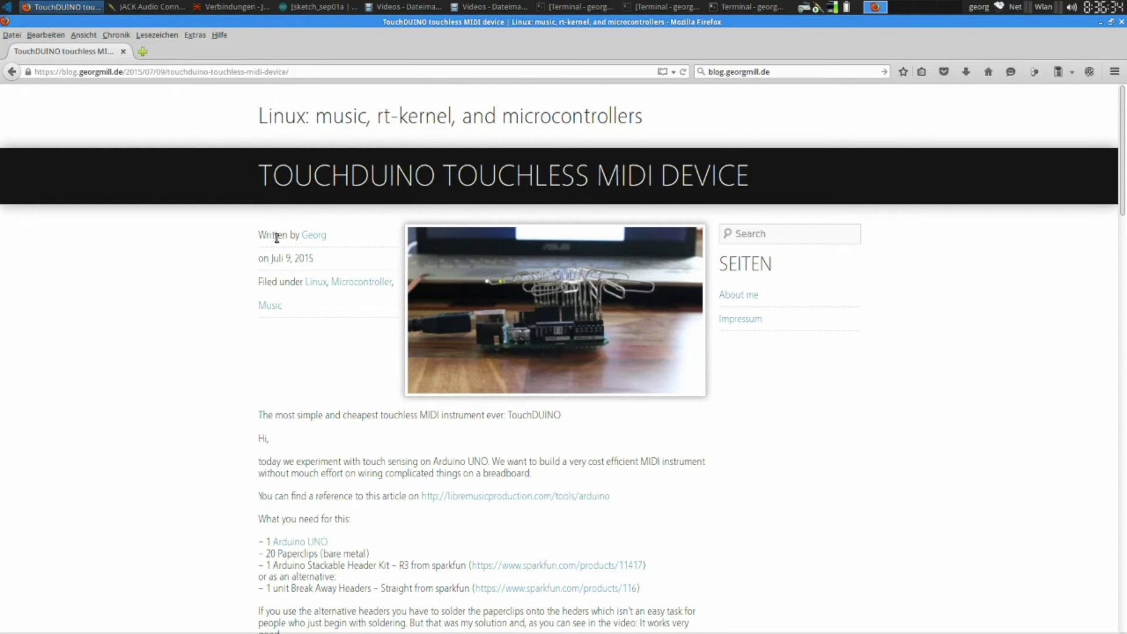
pyautogui.scroll(-3, 385, 315)
pyautogui.scroll(-2, 384, 314)
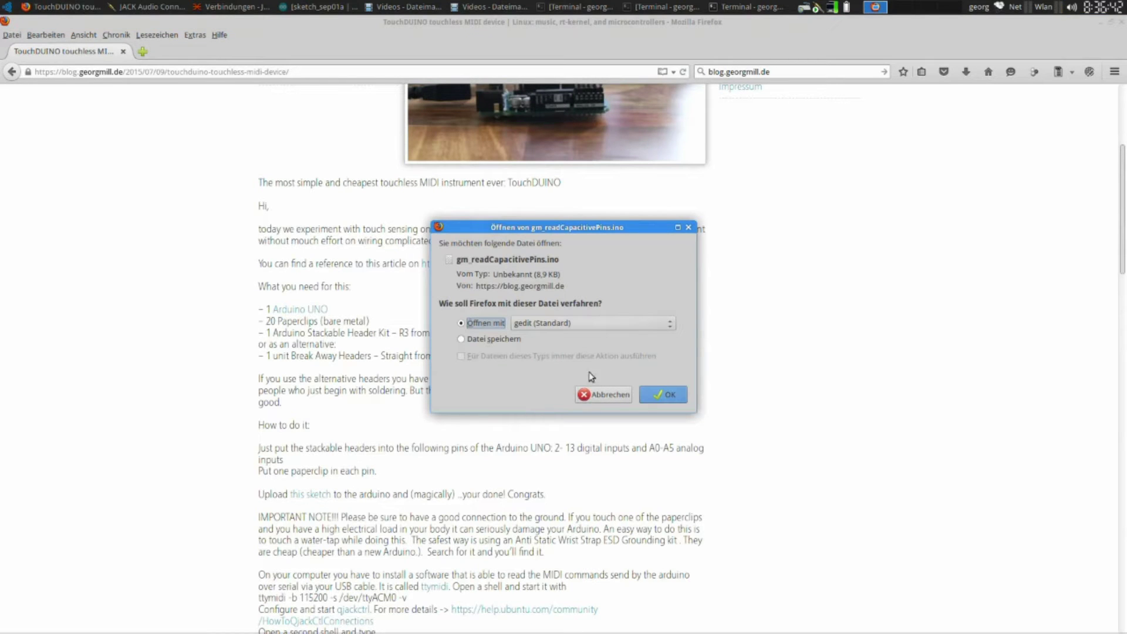
# - Open the downloaded gm_readCapacitivePins.ino sketch in gedit
pyautogui.click(675, 396)
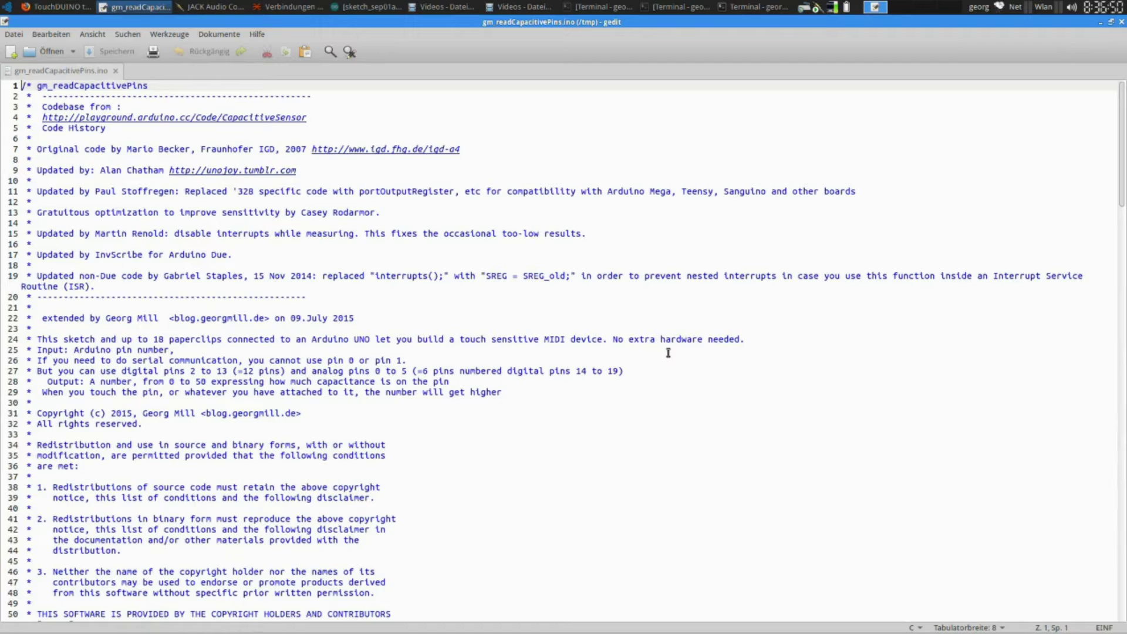
# - Copy all of the gm_readCapacitivePins code from gedit and bring up the blank sketch_sep01a window
pyautogui.hotkey('ctrl', 'a')
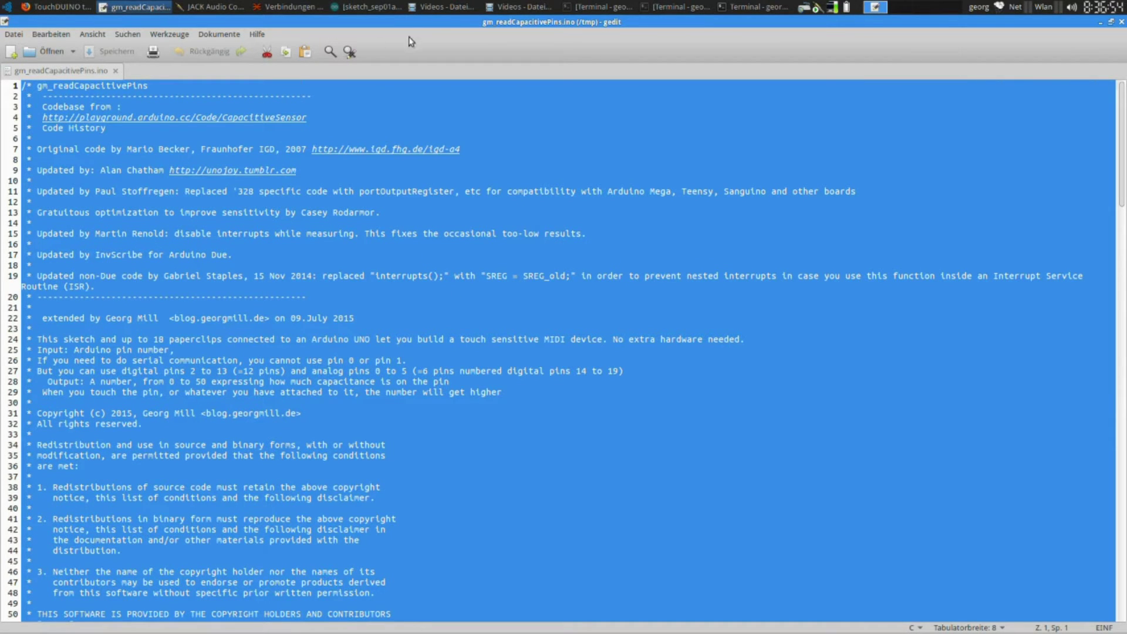
pyautogui.click(371, 9)
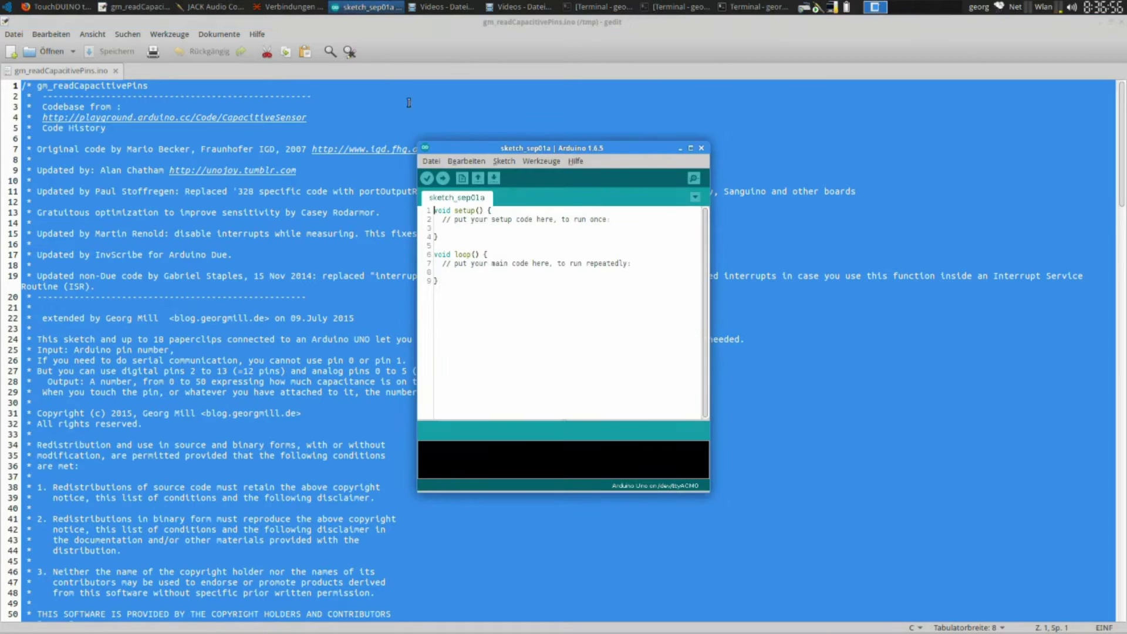
# - Maximize Arduino IDE, paste the capacitive MIDI code, and remove the leftover default setup and loop
pyautogui.click(691, 149)
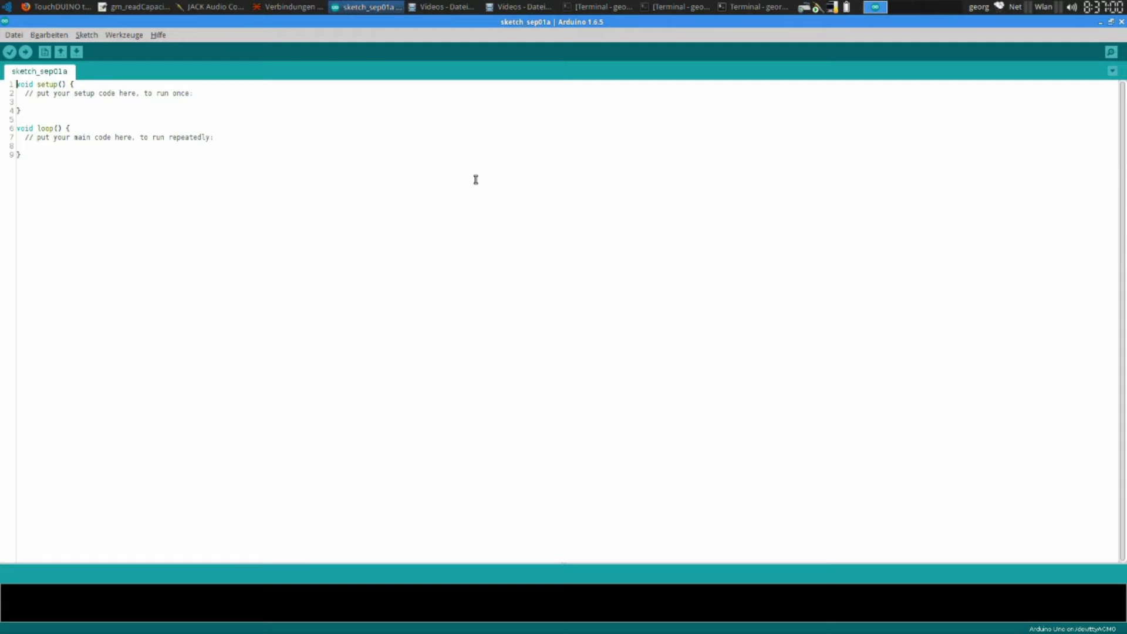
pyautogui.hotkey('ctrl', 'v')
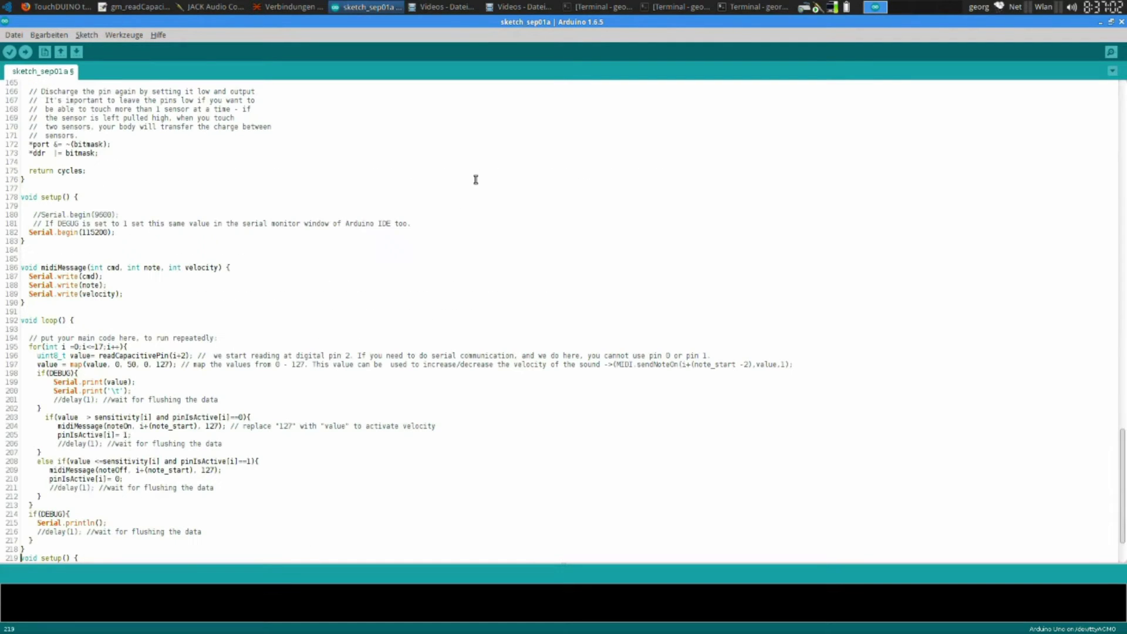
pyautogui.hotkey('ctrl', 'a')
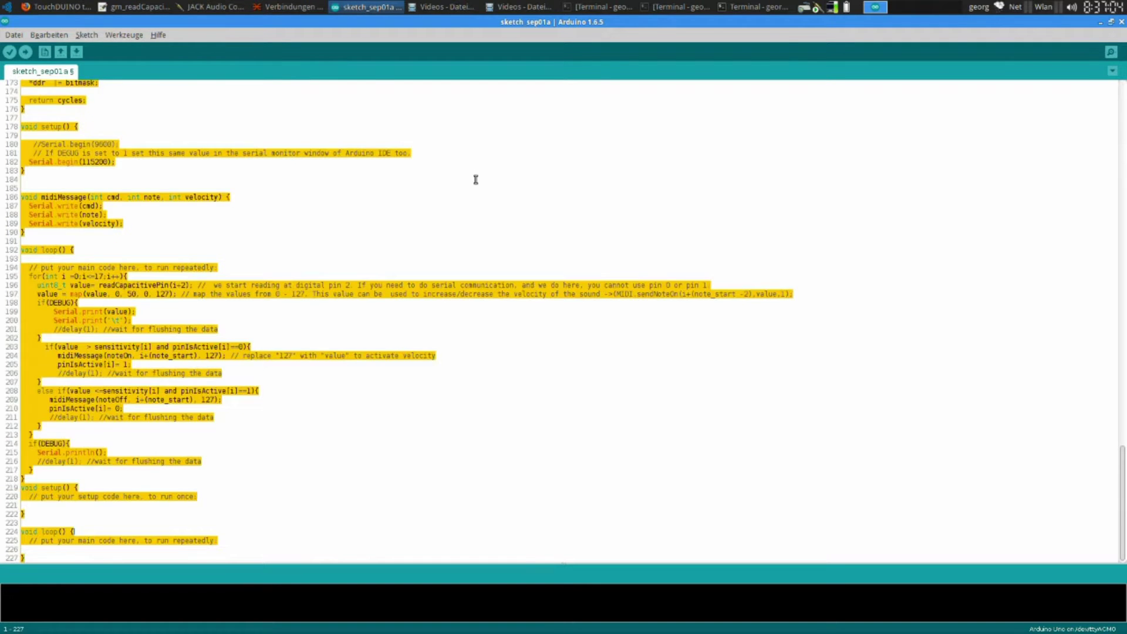
pyautogui.hotkey('ctrl', 'v')
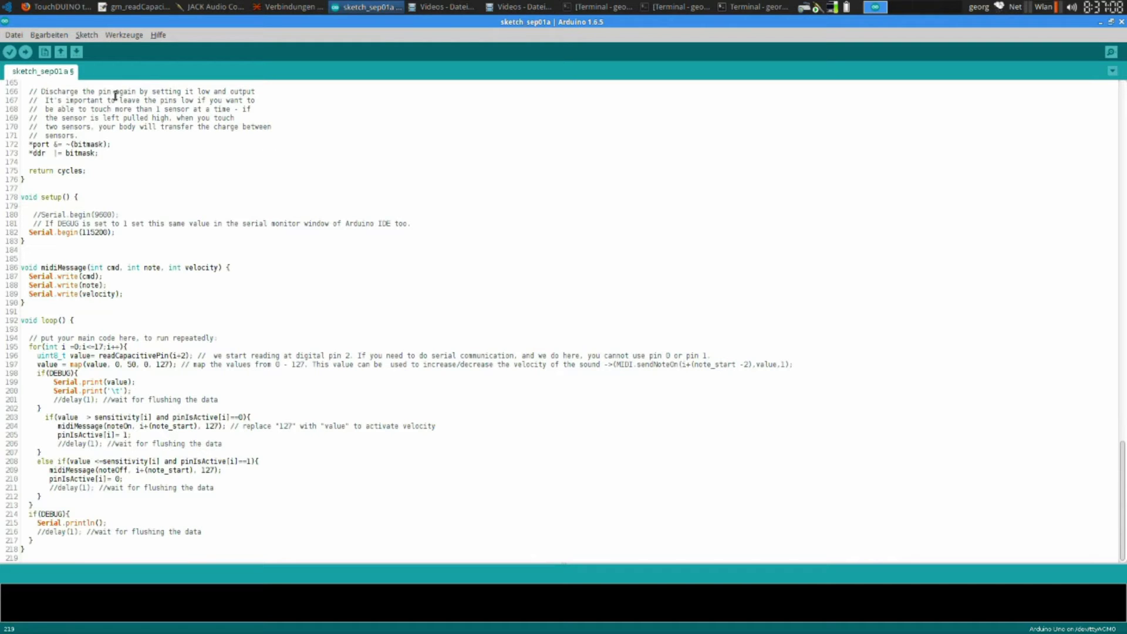
pyautogui.scroll(3, 239, 133)
pyautogui.scroll(4, 212, 130)
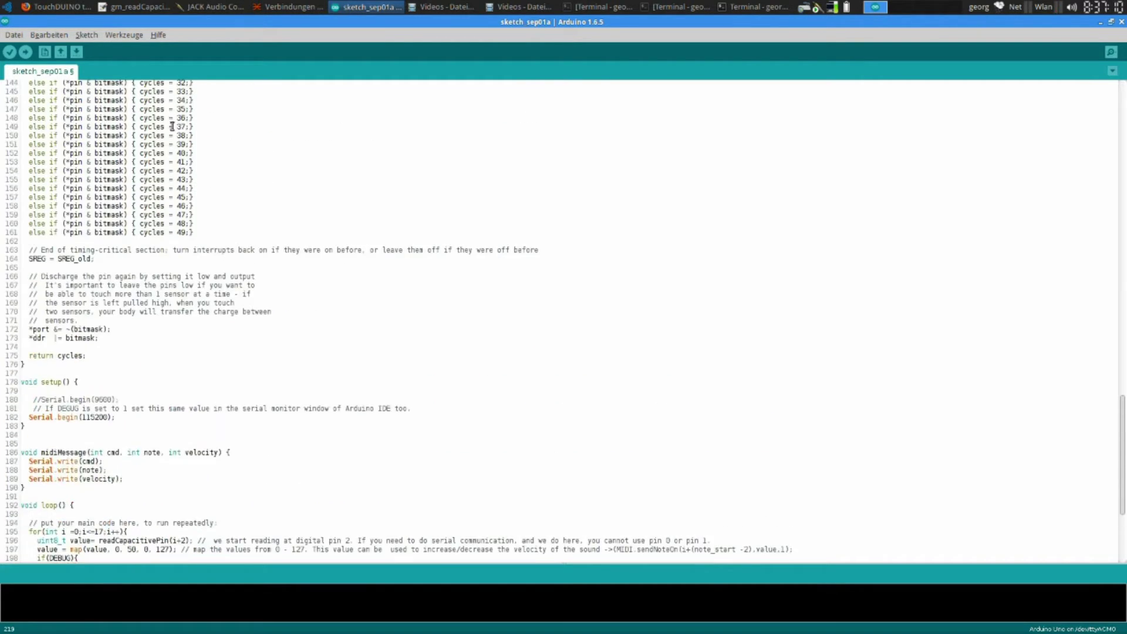
pyautogui.click(16, 35)
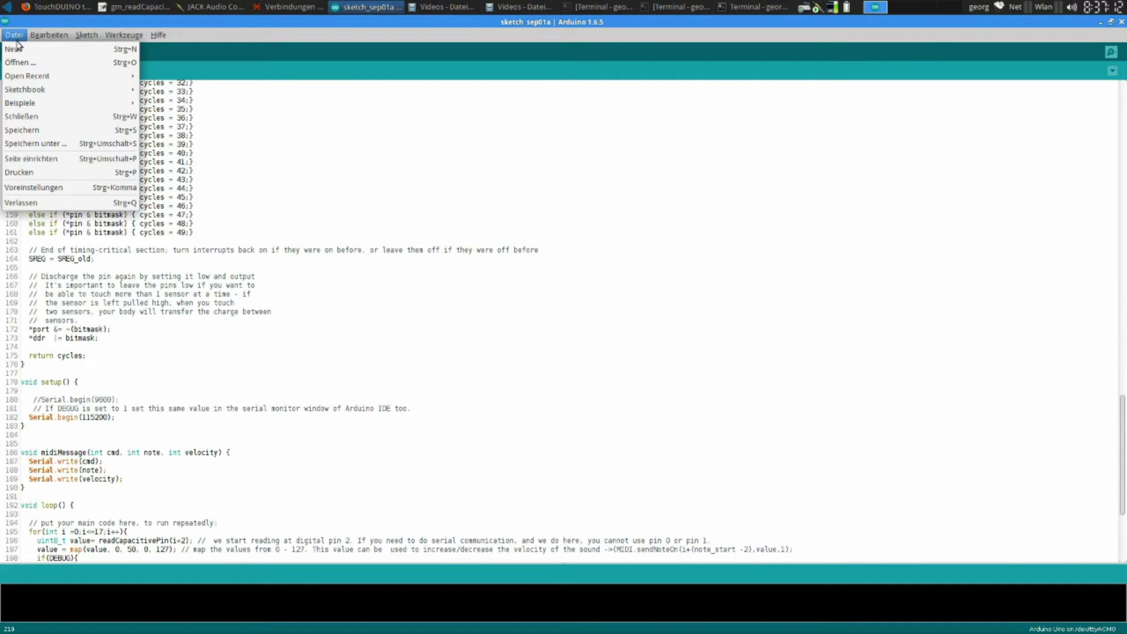
# - Save the sketch under the name my_touchduino in the Arduino sketchbook folder
pyautogui.click(54, 144)
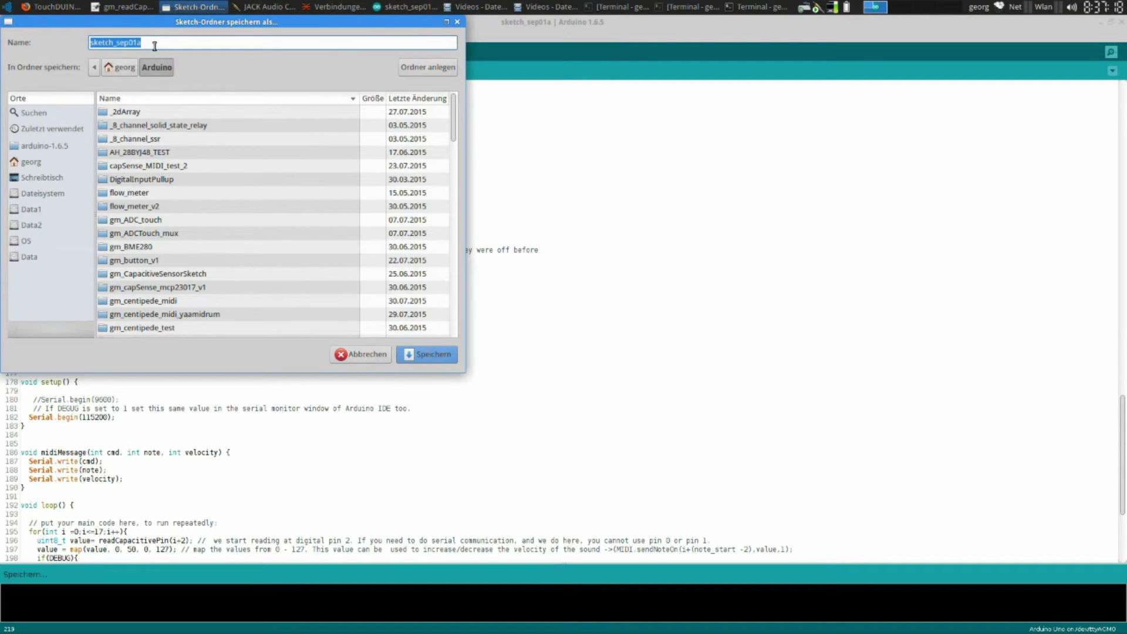
pyautogui.write('my_')
pyautogui.write('touch')
pyautogui.write('d')
pyautogui.write('uino')
pyautogui.click(443, 355)
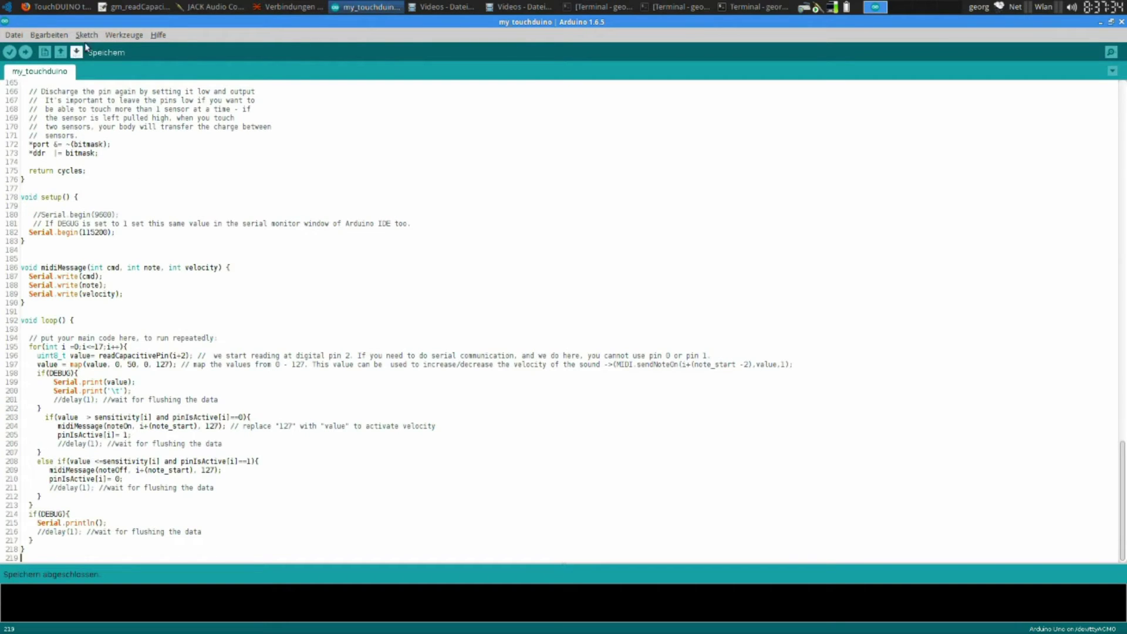
# - Confirm Arduino Uno as the board and upload my_touchduino until 'Hochladen abgeschlossen' appears
pyautogui.click(123, 36)
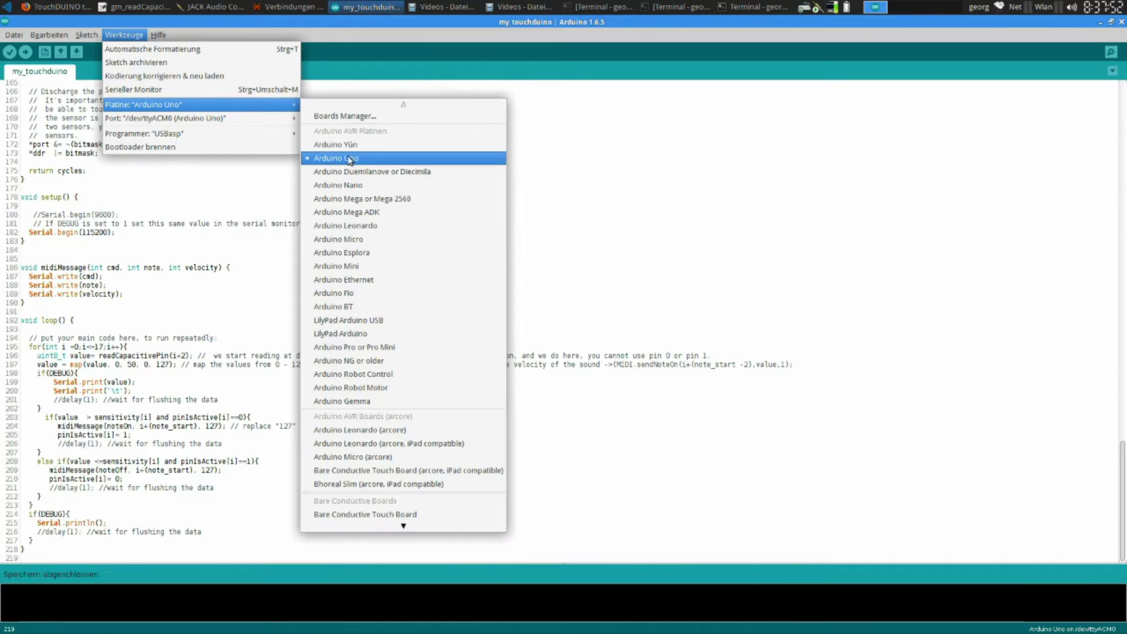
pyautogui.moveTo(176, 104)
pyautogui.click(391, 169)
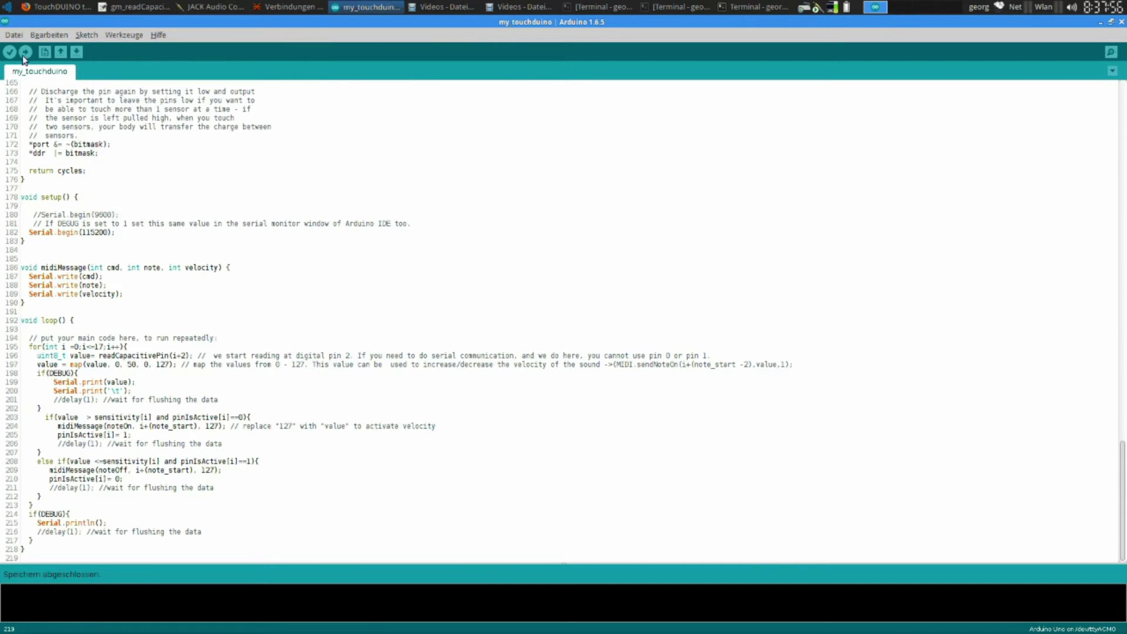
pyautogui.click(28, 55)
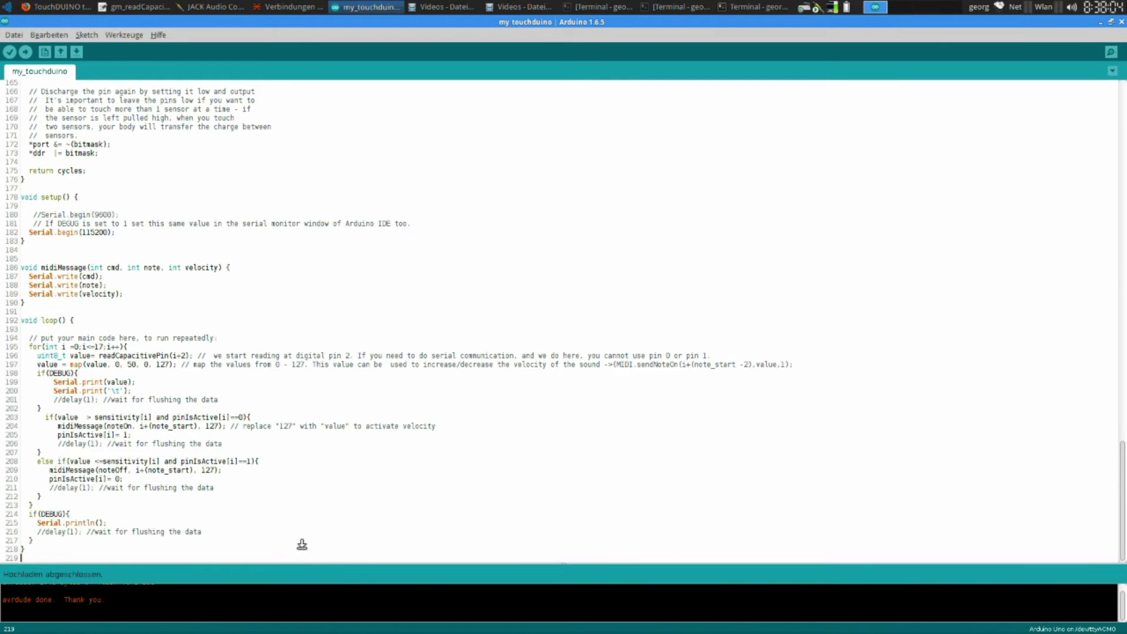
# - Enlarge the console to read the avrdude log showing 3740 bytes verified, then shrink it back
pyautogui.moveTo(288, 564); pyautogui.dragTo(357, 283)
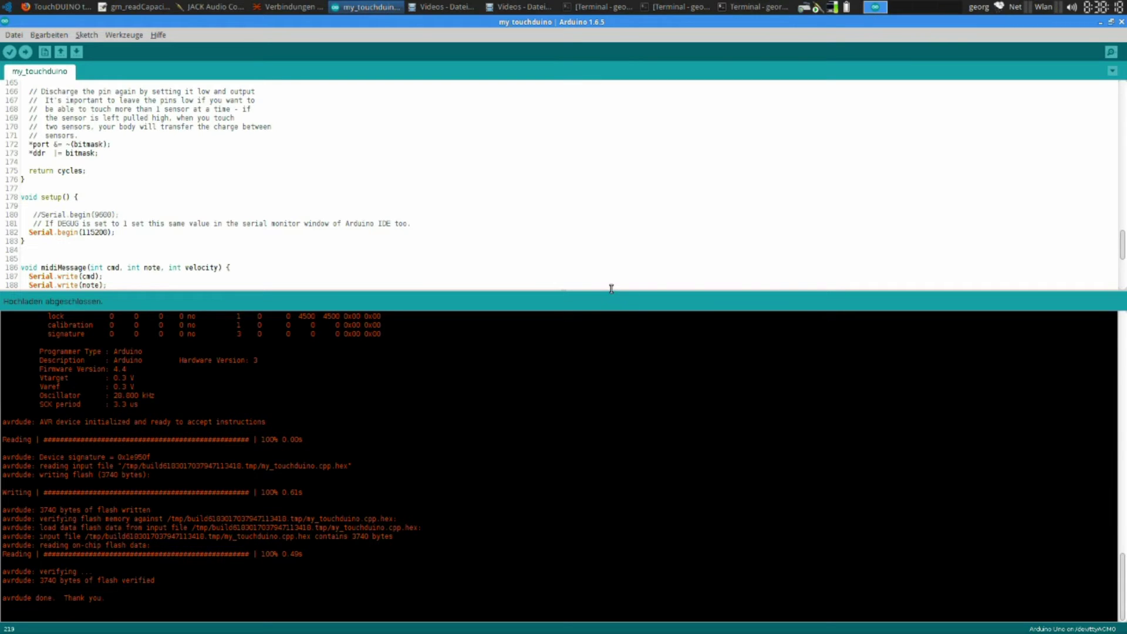
pyautogui.moveTo(612, 285); pyautogui.dragTo(575, 470)
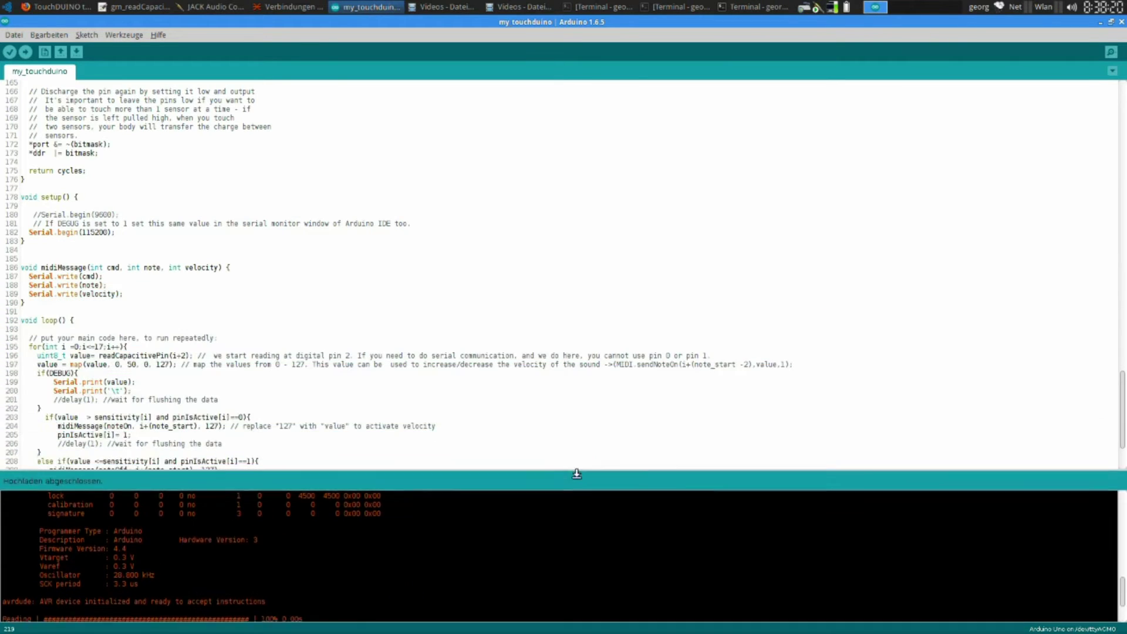